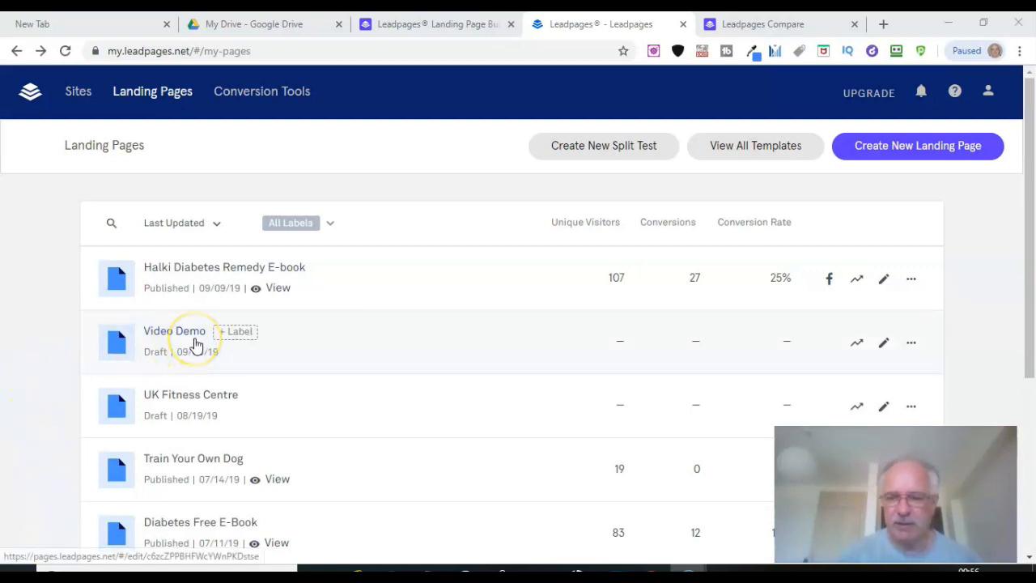
# Step: Rename the Video Demo landing page to "Dog Training Basics" and save the new name
pyautogui.click(912, 345)
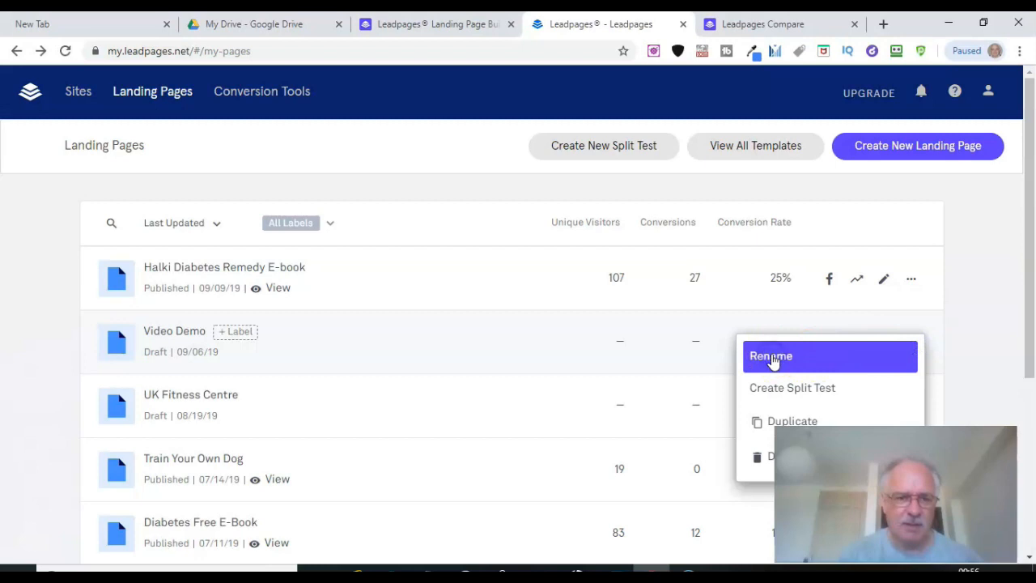
pyautogui.click(771, 357)
pyautogui.click(240, 296)
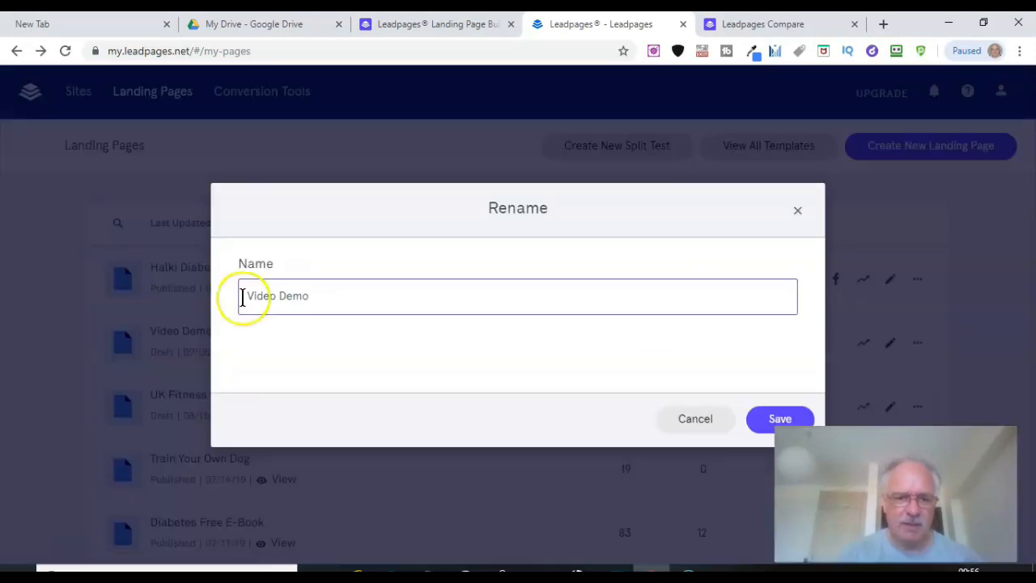
pyautogui.moveTo(363, 296); pyautogui.dragTo(159, 298)
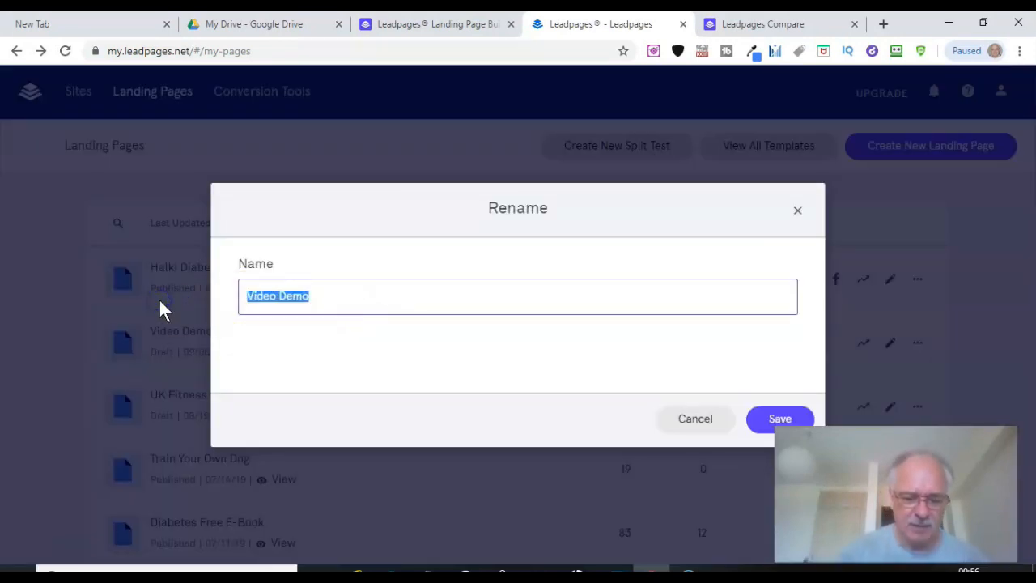
pyautogui.write('Do')
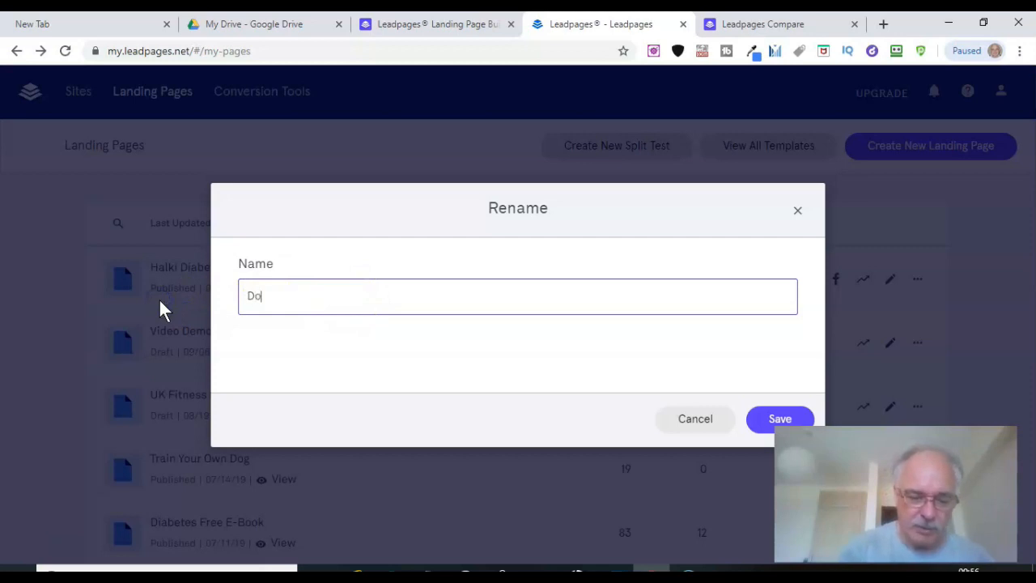
pyautogui.write('g Tra')
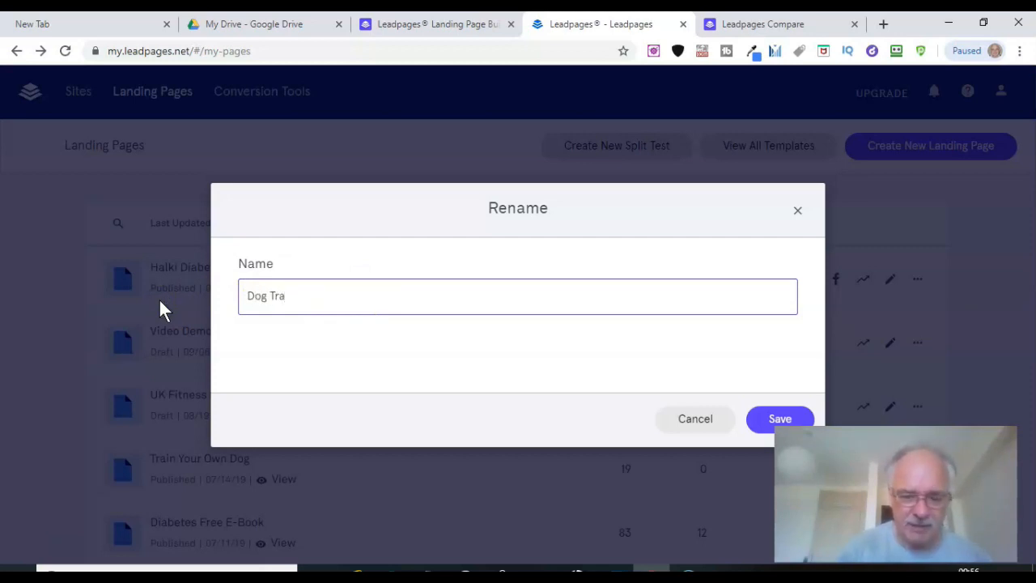
pyautogui.write('ining Basics')
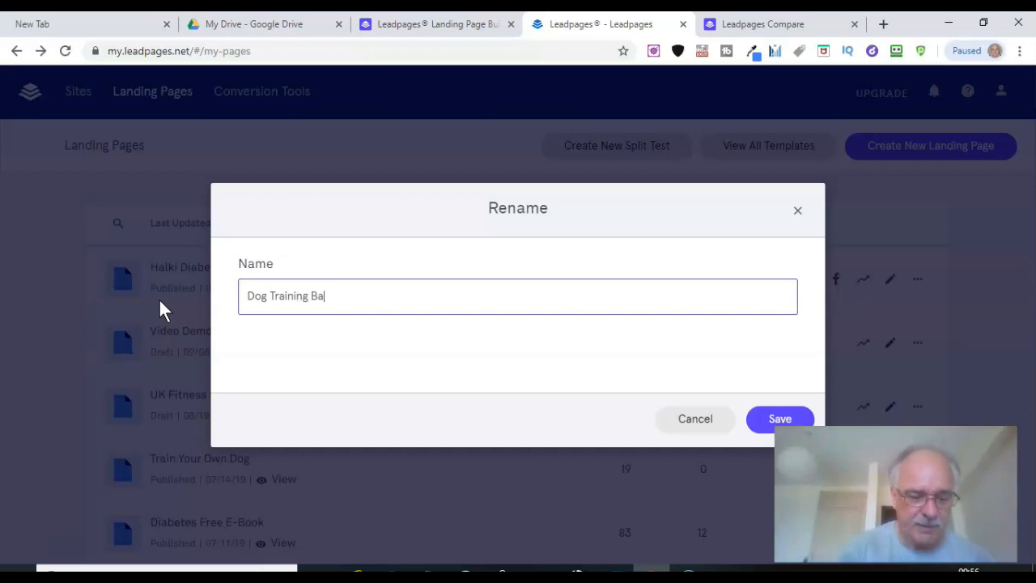
pyautogui.click(768, 426)
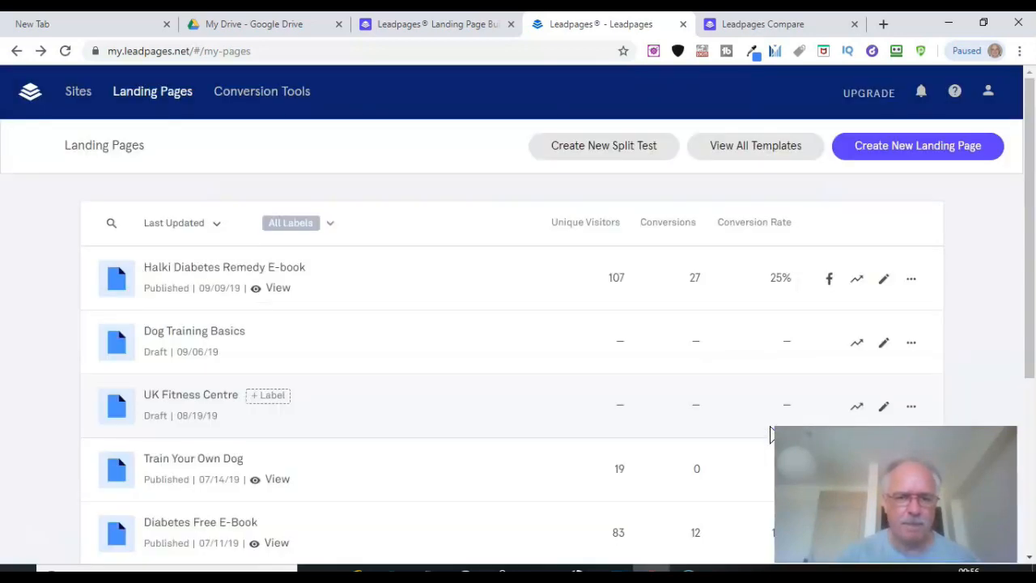
# Step: Open the Dog Training Basics page for editing and set its SEO page description to "Dog Training Basics FREE EBook"
pyautogui.click(883, 346)
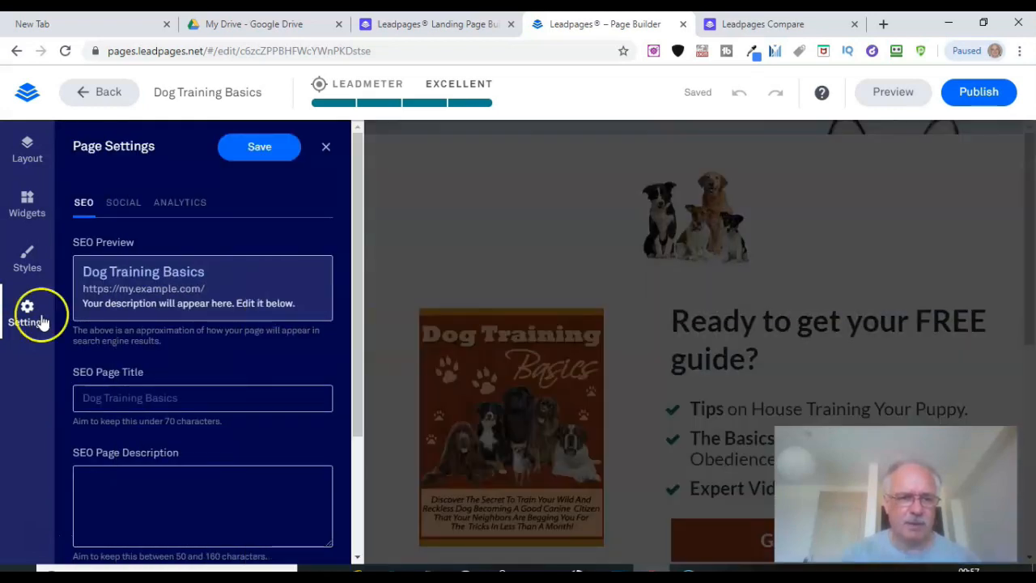
pyautogui.click(190, 400)
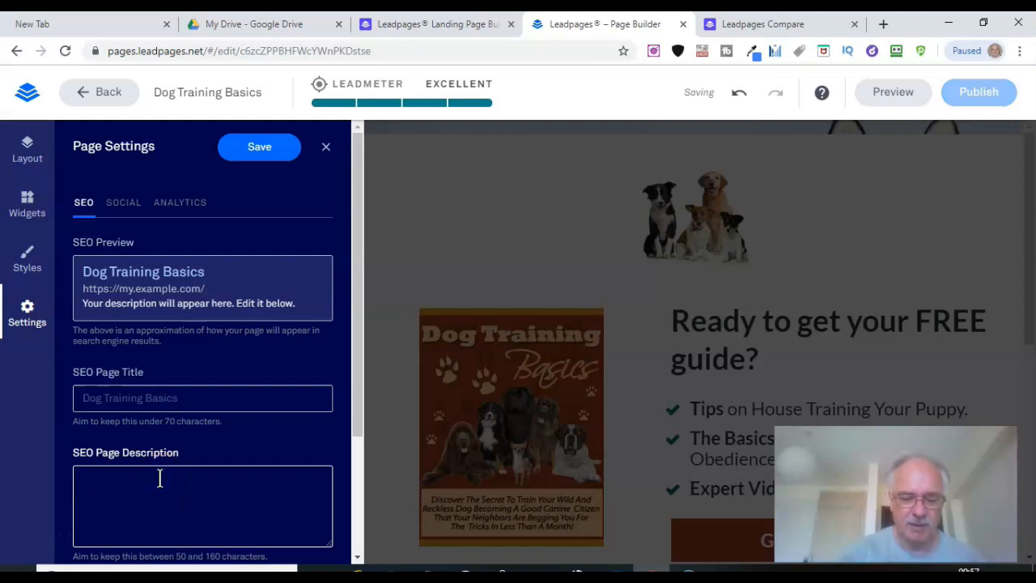
pyautogui.write('D')
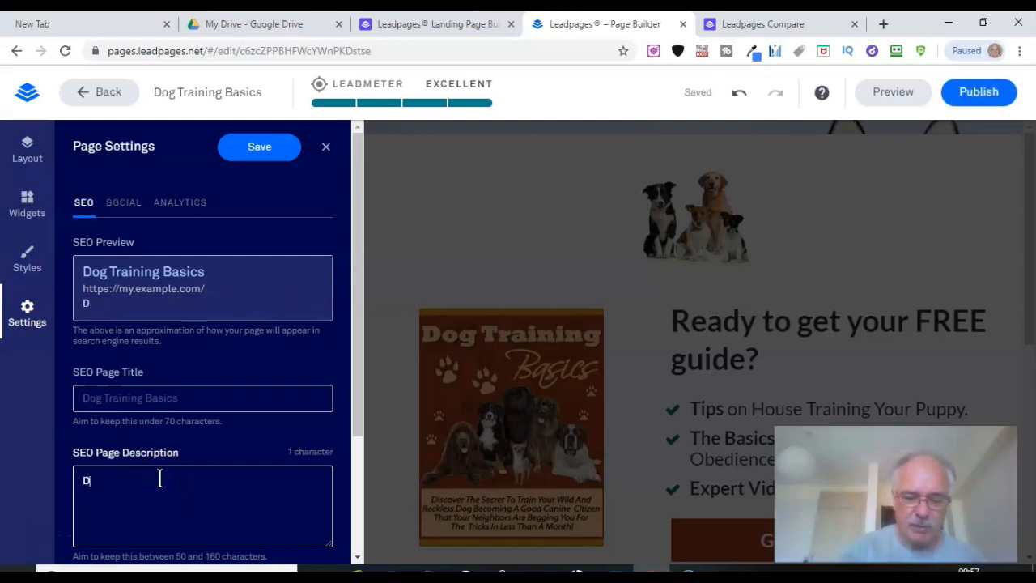
pyautogui.write('og Trai')
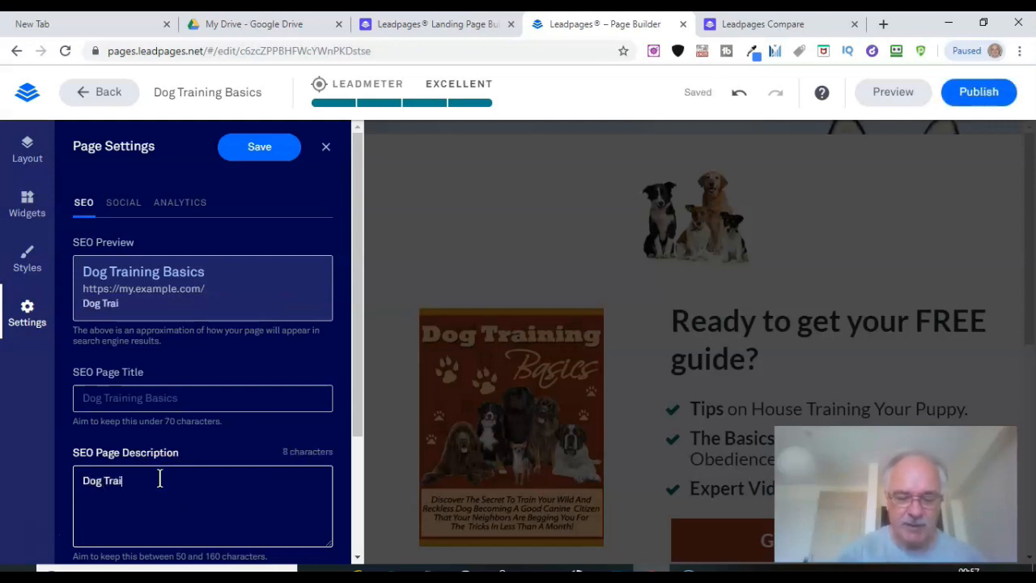
pyautogui.write('ning Bas')
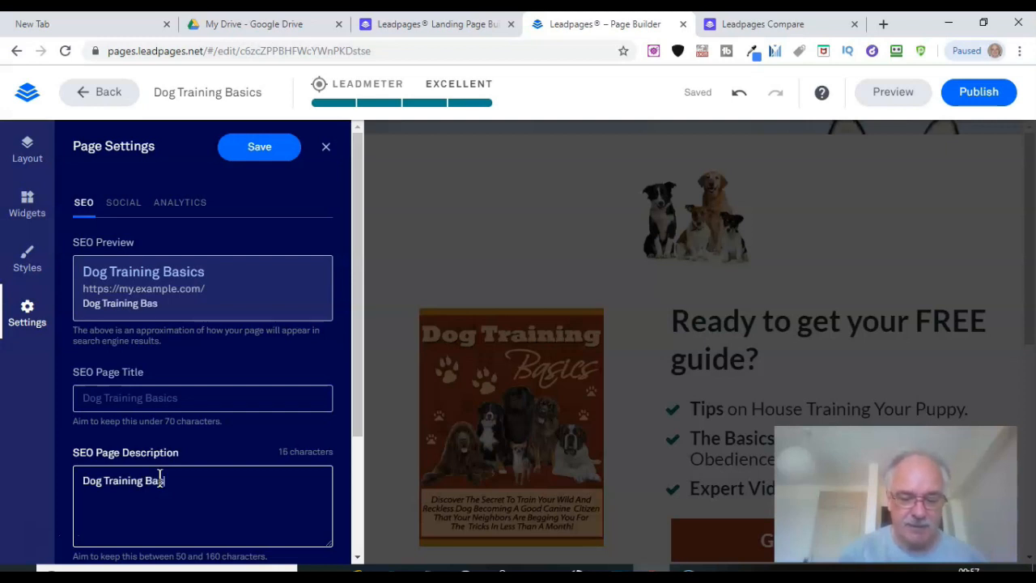
pyautogui.write('ics FREE EBook')
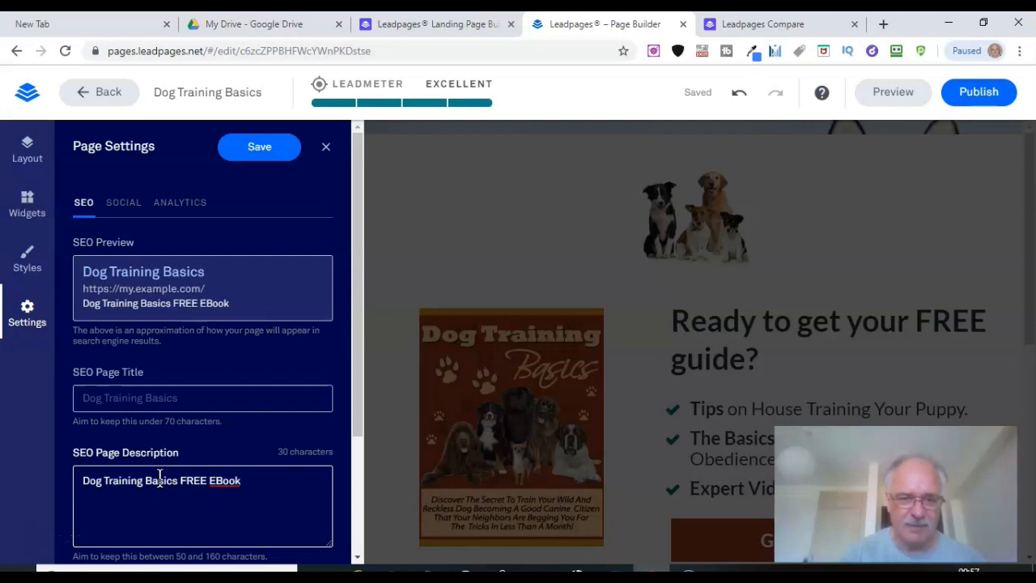
# Step: Set the SEO page keywords to "Dog Training Basics, Dog Training, Dog Obedience Training", then save and close the page settings
pyautogui.moveTo(361, 409); pyautogui.dragTo(367, 497)
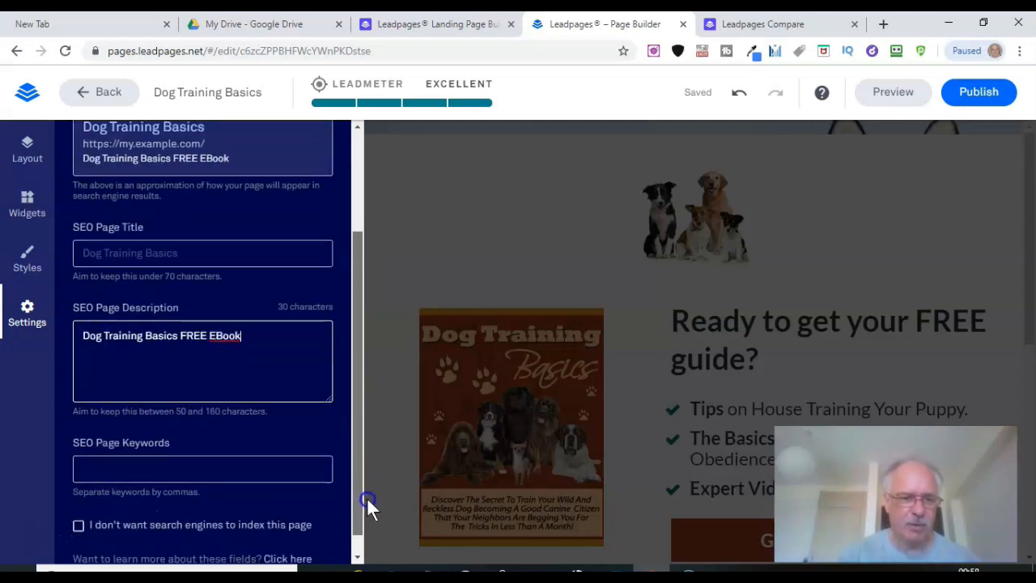
pyautogui.click(92, 462)
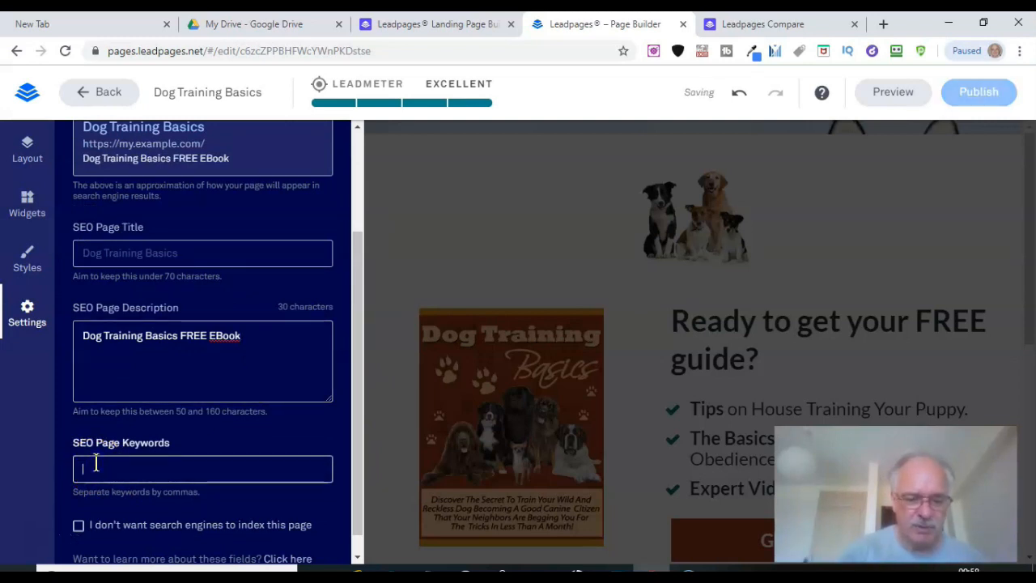
pyautogui.write('Dog Training Basics')
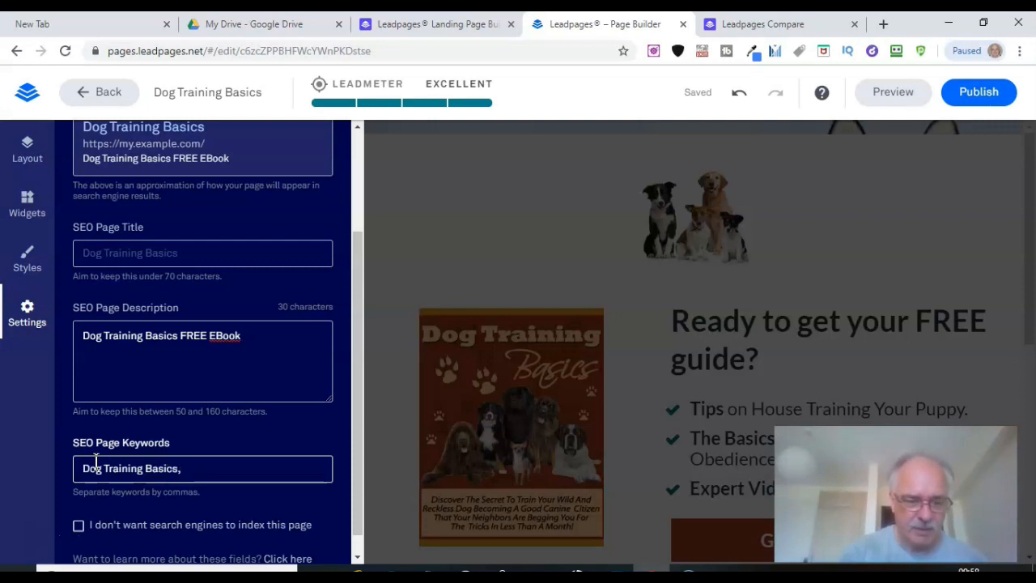
pyautogui.write(', Dog Tr')
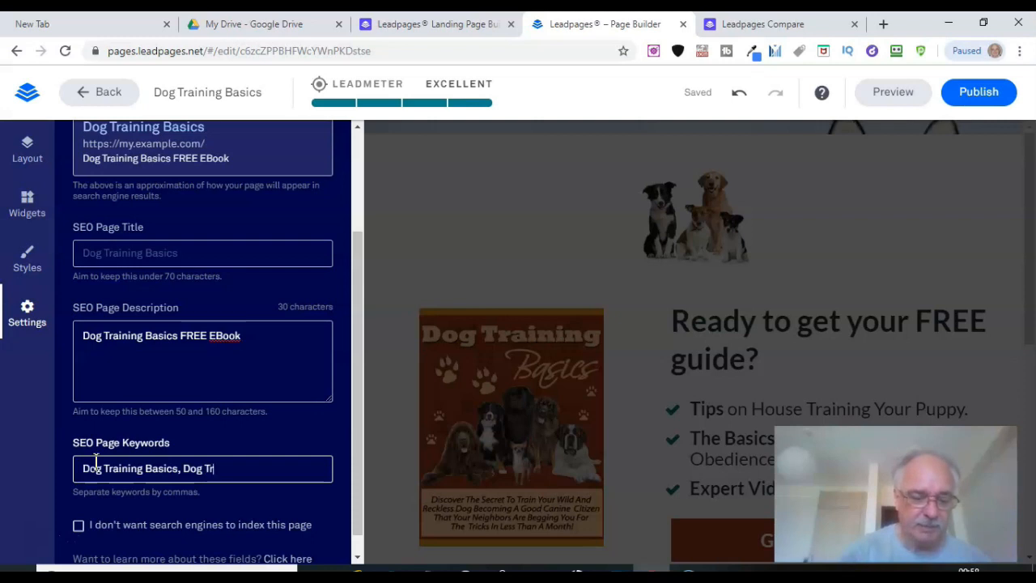
pyautogui.write('aining')
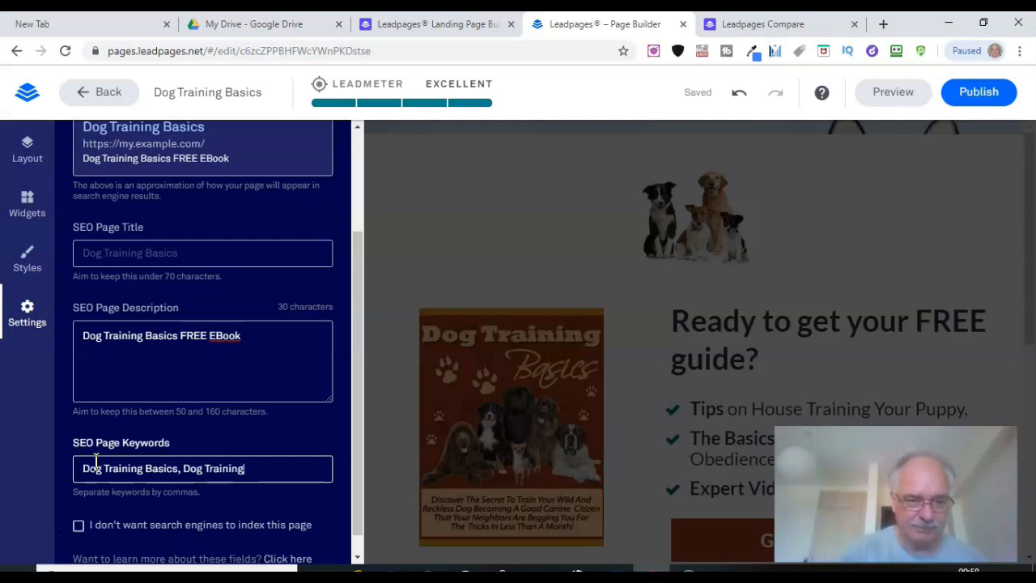
pyautogui.write(', ')
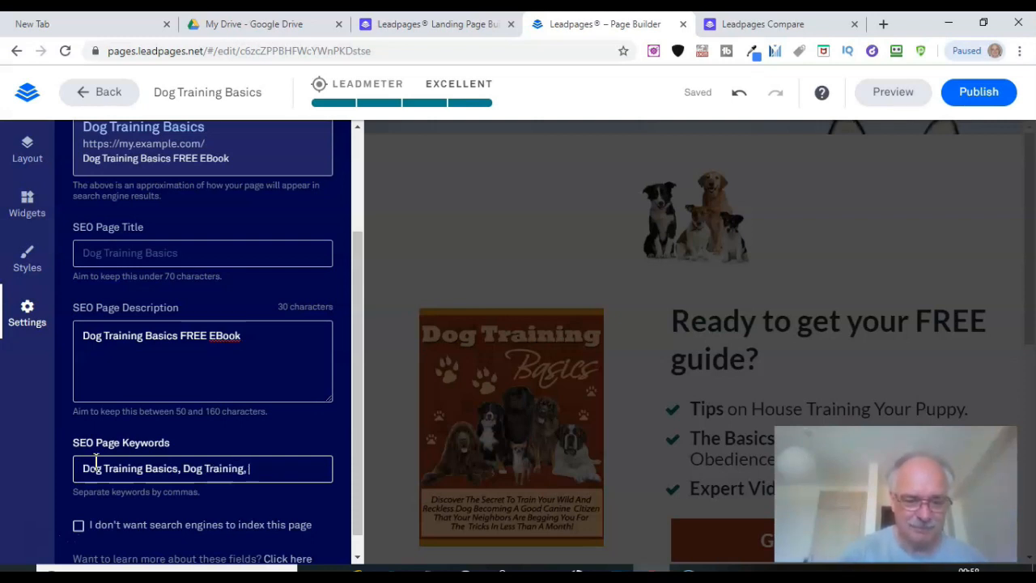
pyautogui.write('Dog Obedience Training')
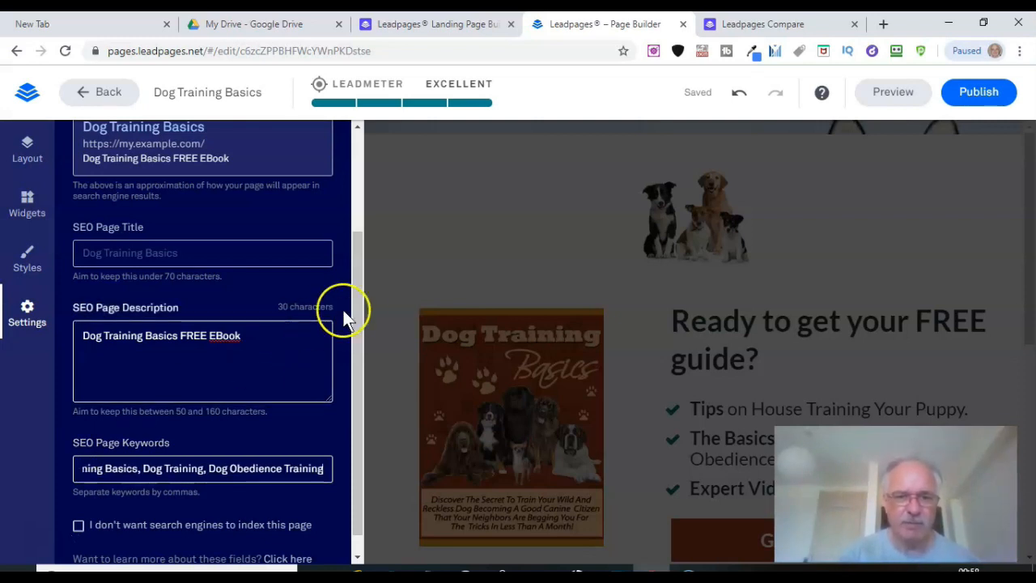
pyautogui.moveTo(358, 305); pyautogui.dragTo(341, 174)
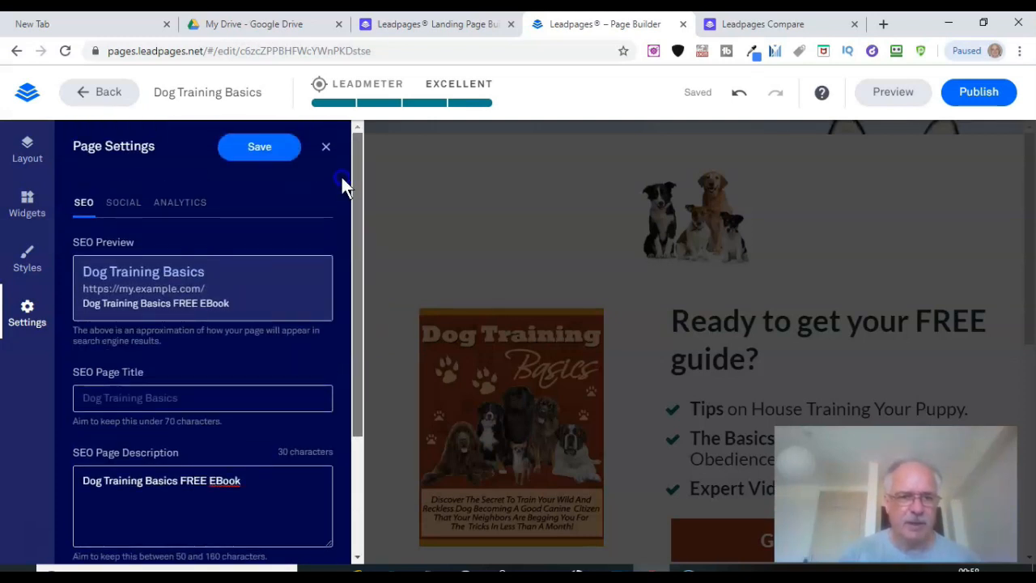
pyautogui.click(262, 146)
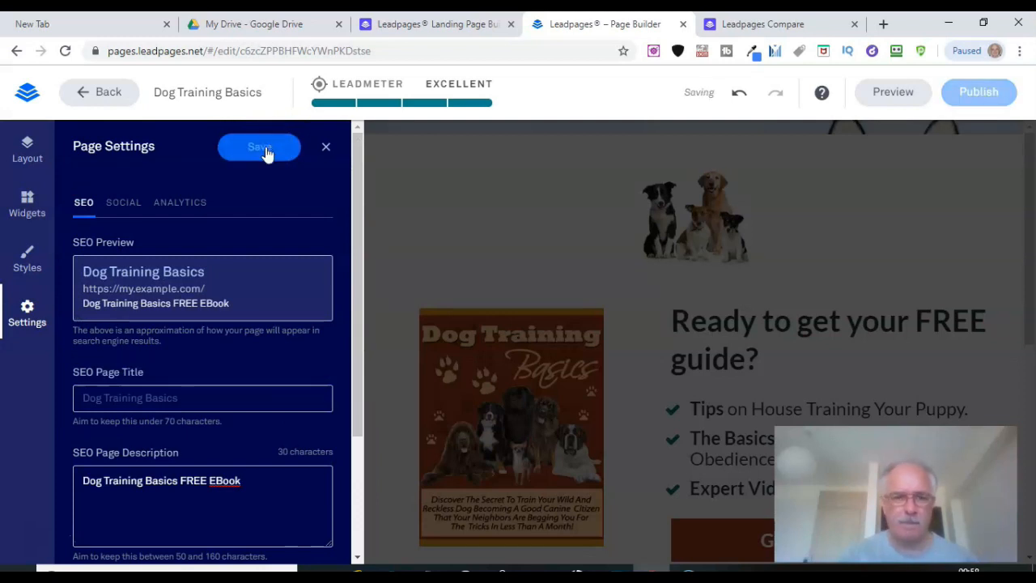
pyautogui.click(327, 147)
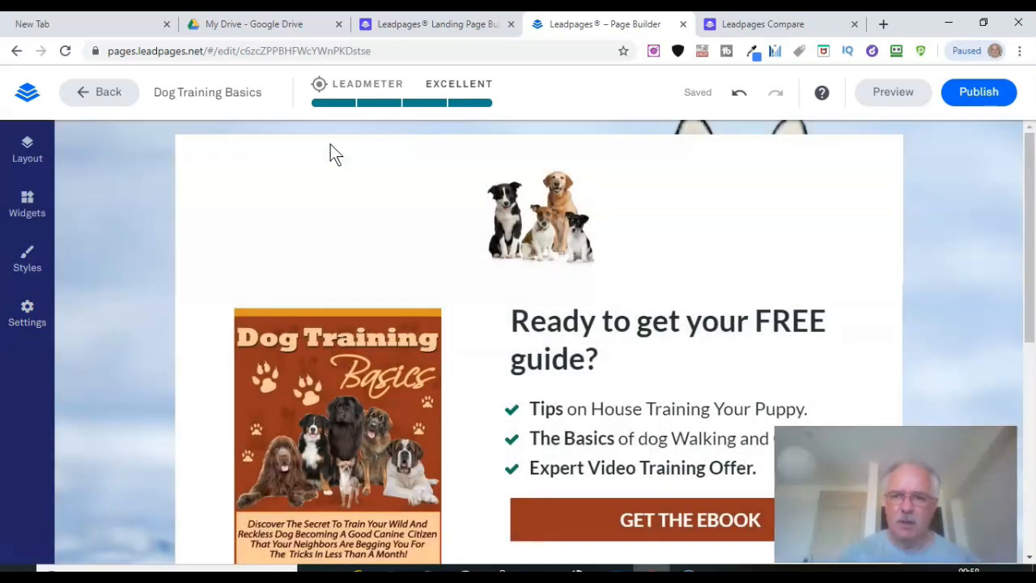
# Step: Begin publishing the page and choose the lpages.co subdomain as its domain
pyautogui.click(991, 94)
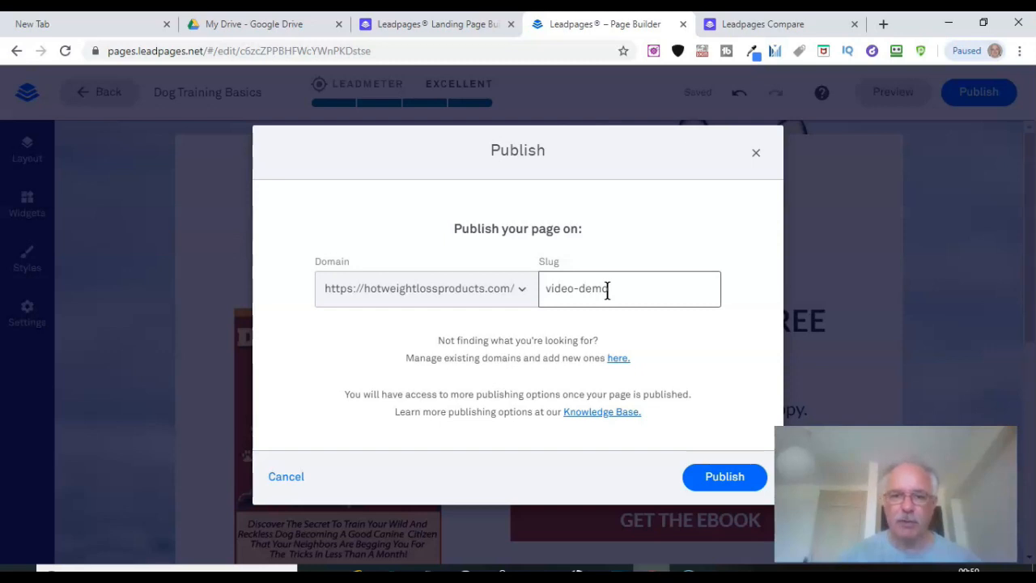
pyautogui.click(525, 291)
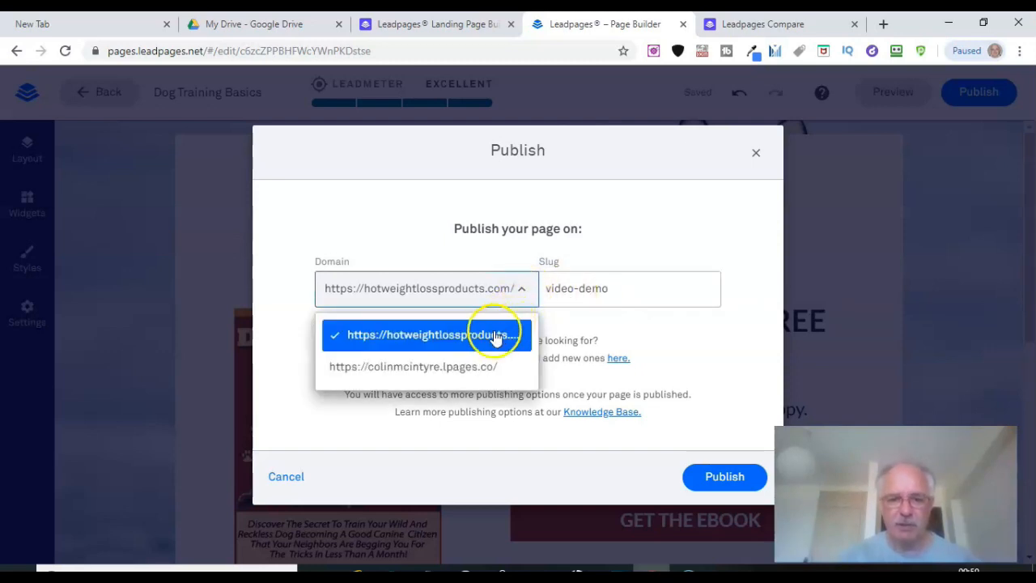
pyautogui.click(469, 371)
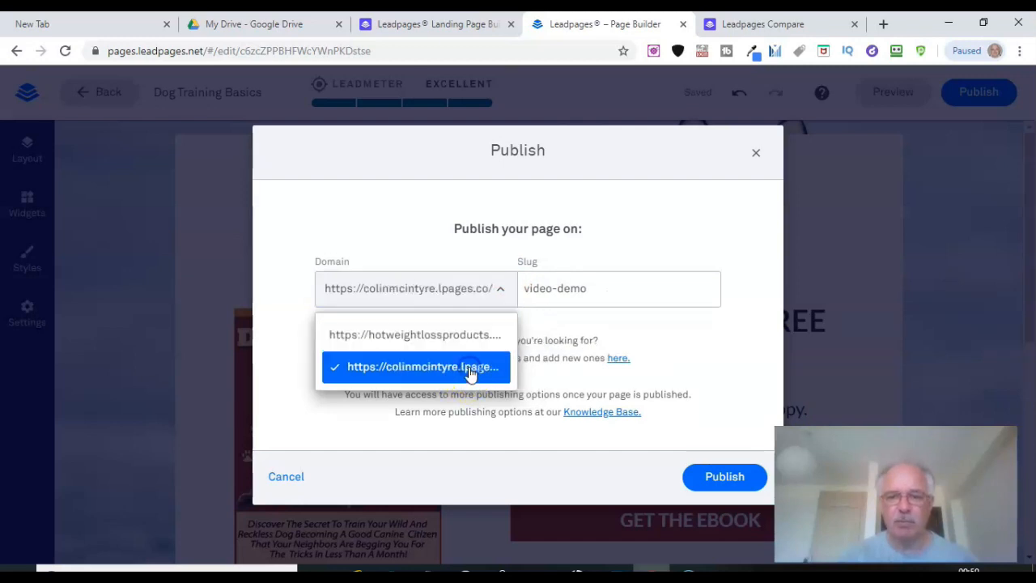
# Step: Replace the page's publishing slug with "dogtrainingbasics"
pyautogui.click(601, 290)
pyautogui.moveTo(597, 291); pyautogui.dragTo(520, 290)
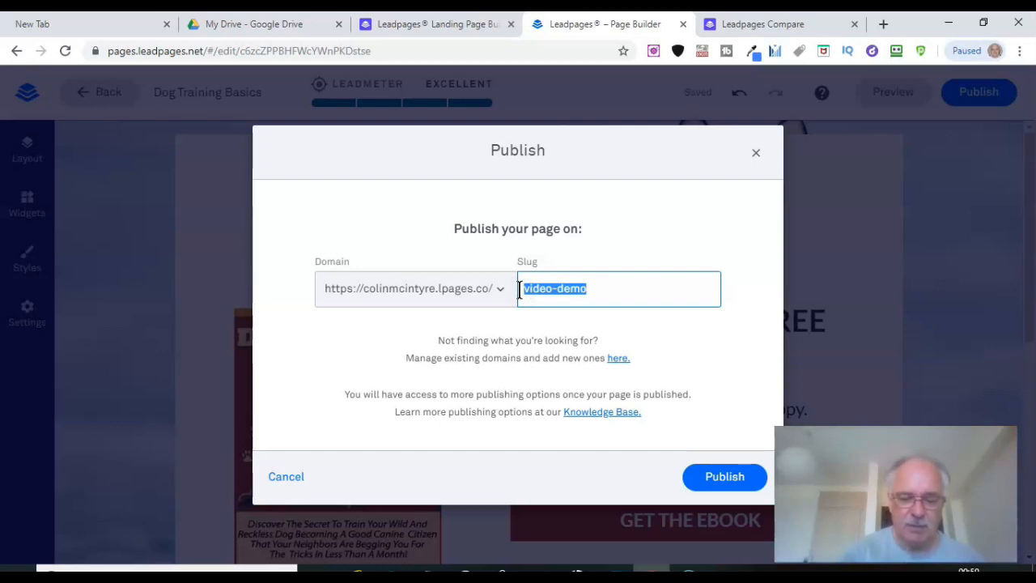
pyautogui.write('Dog')
pyautogui.press('BackSpace')
pyautogui.press('BackSpace')
pyautogui.press('BackSpace')
pyautogui.write('do')
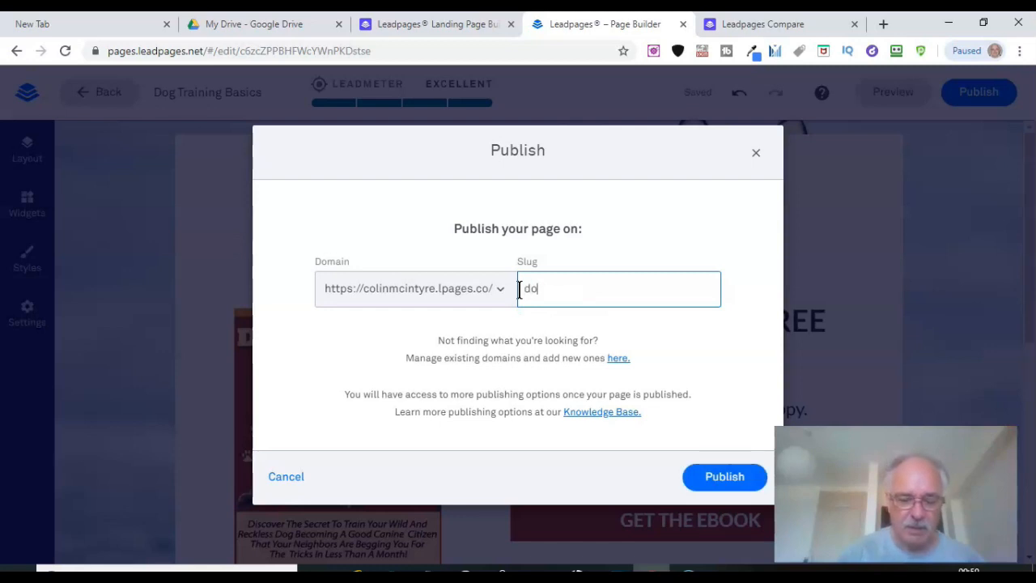
pyautogui.write('g_')
pyautogui.press('BackSpace')
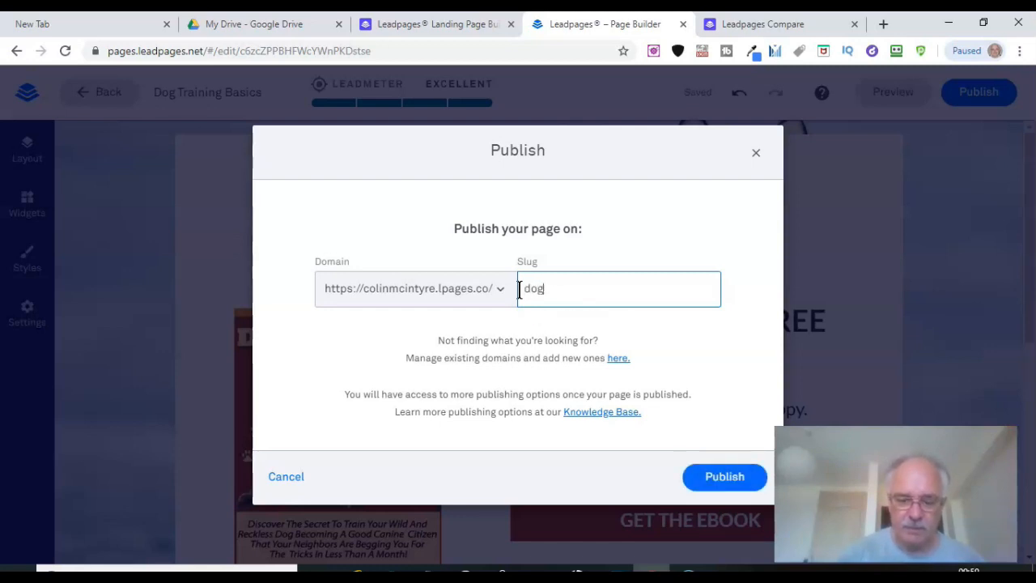
pyautogui.write('-')
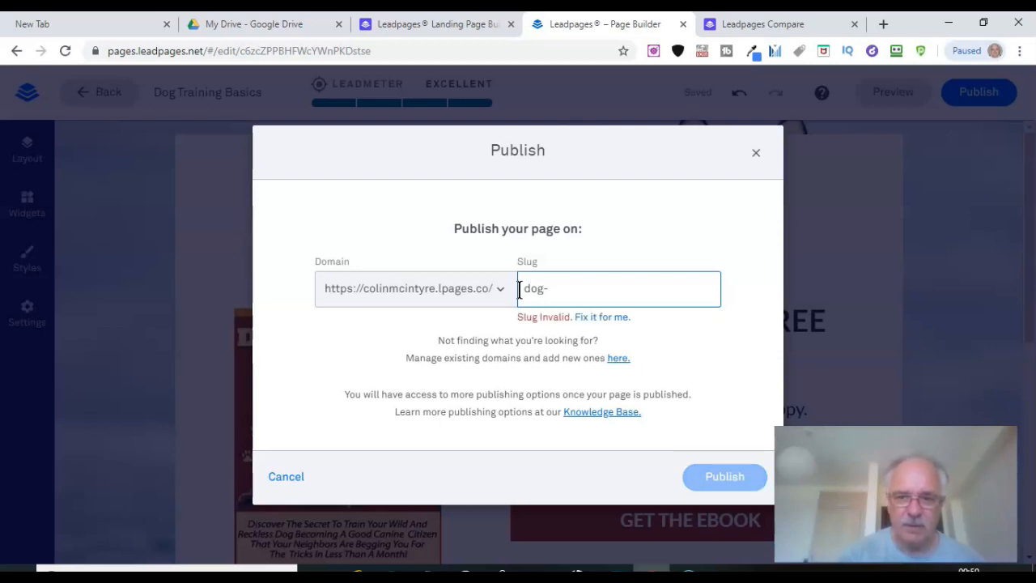
pyautogui.press('BackSpace')
pyautogui.write('train')
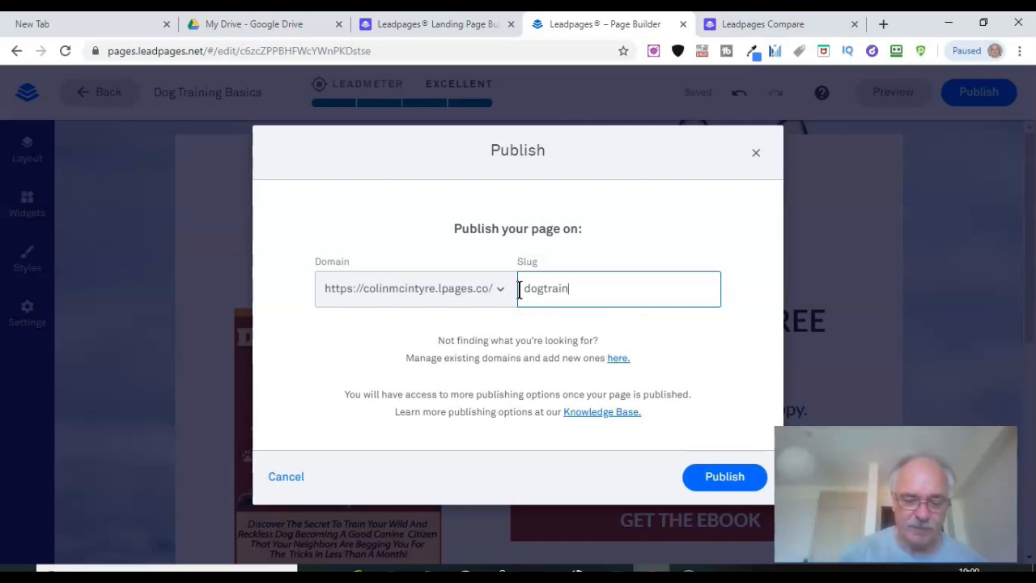
pyautogui.write('ingbasics')
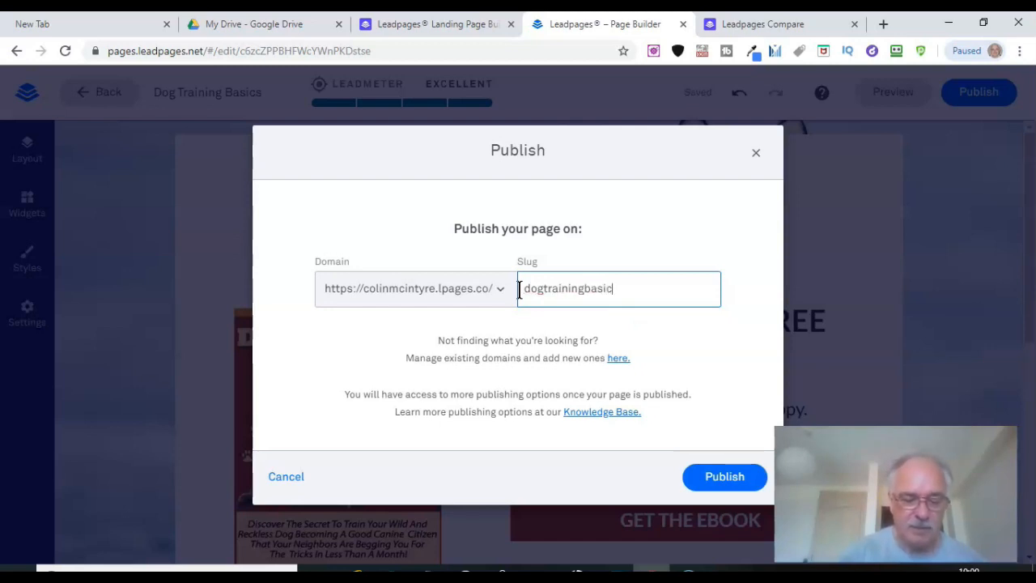
pyautogui.click(719, 477)
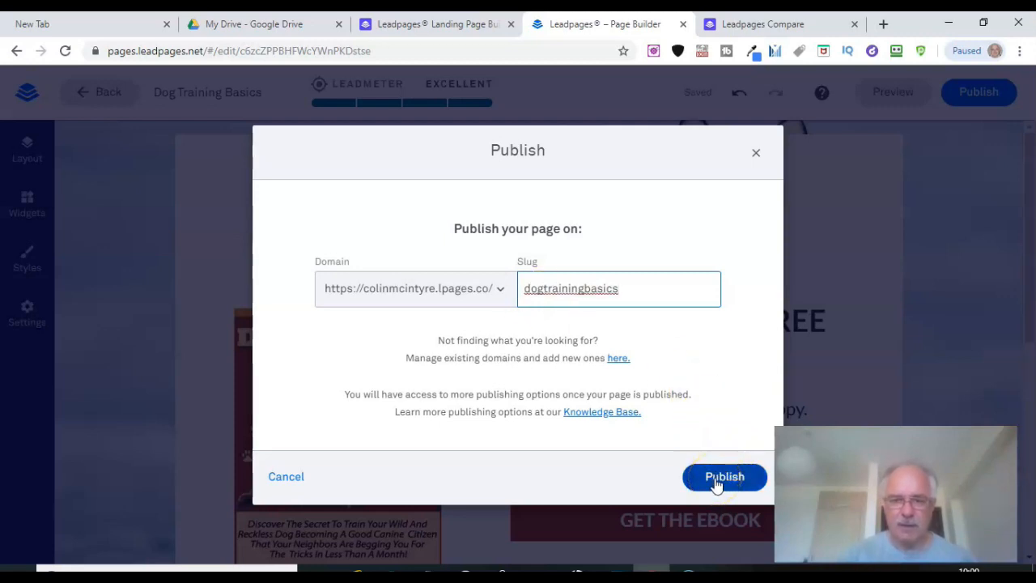
pyautogui.click(495, 290)
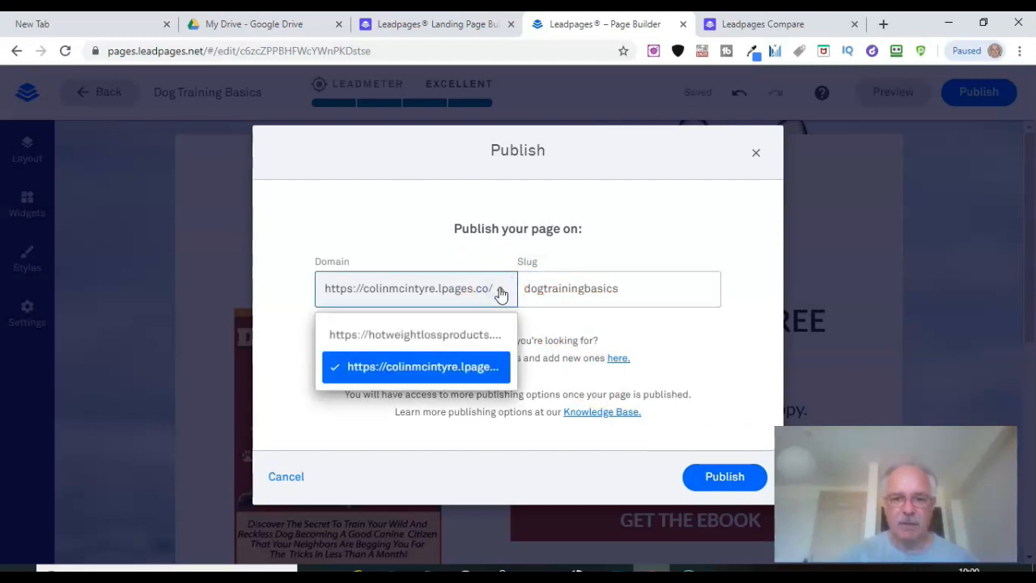
pyautogui.click(463, 332)
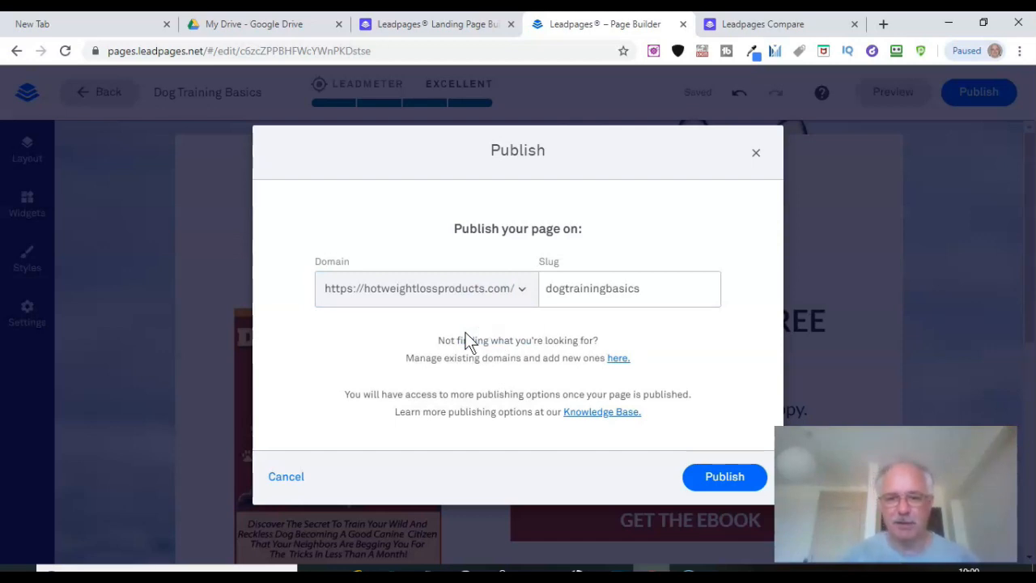
# Step: Switch the publishing domain back to the lpages.co subdomain and publish the page
pyautogui.click(522, 289)
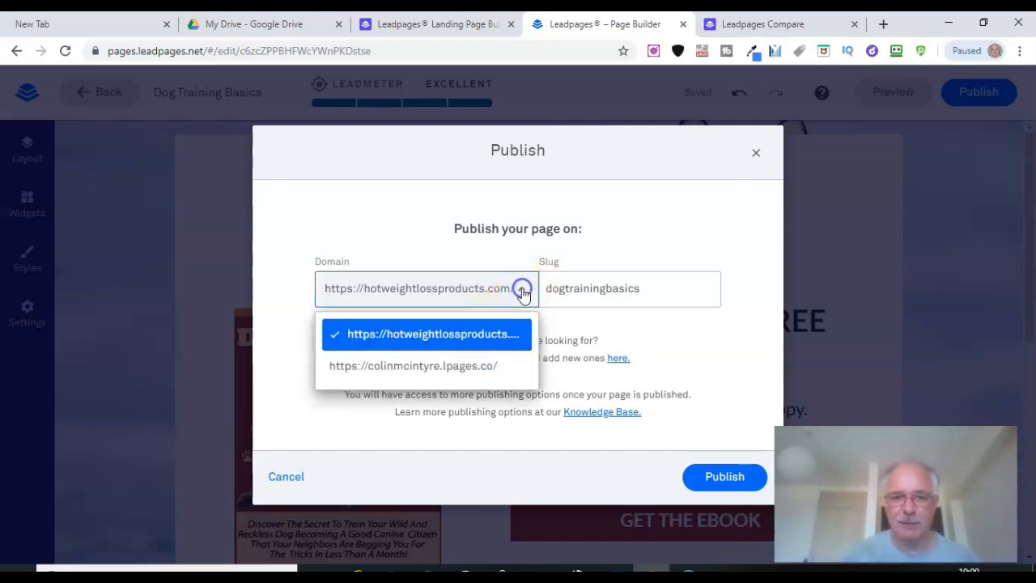
pyautogui.click(452, 371)
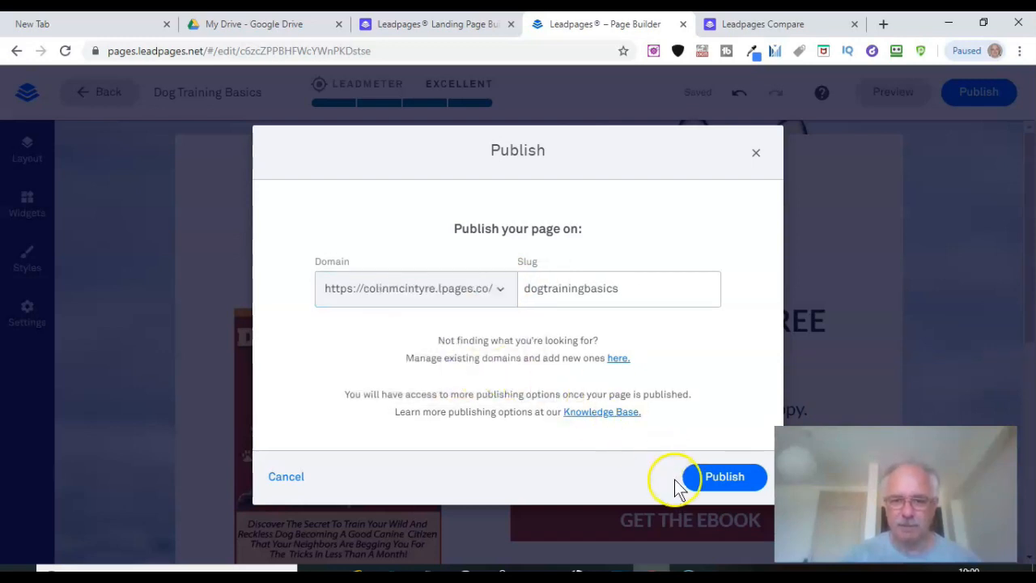
pyautogui.click(717, 479)
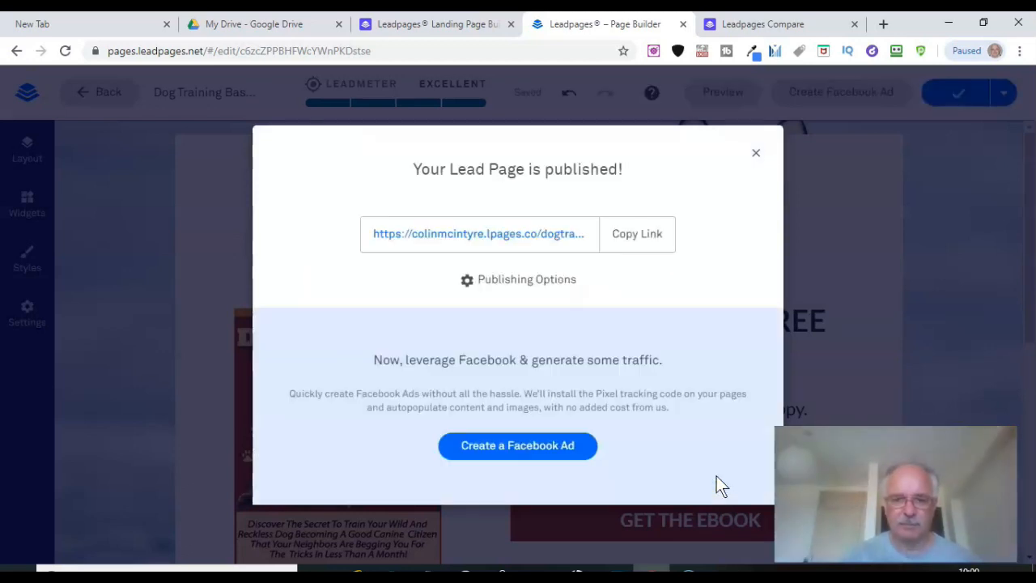
# Step: Copy the published page's link, open it in a new browser tab and look over the live landing page
pyautogui.click(625, 237)
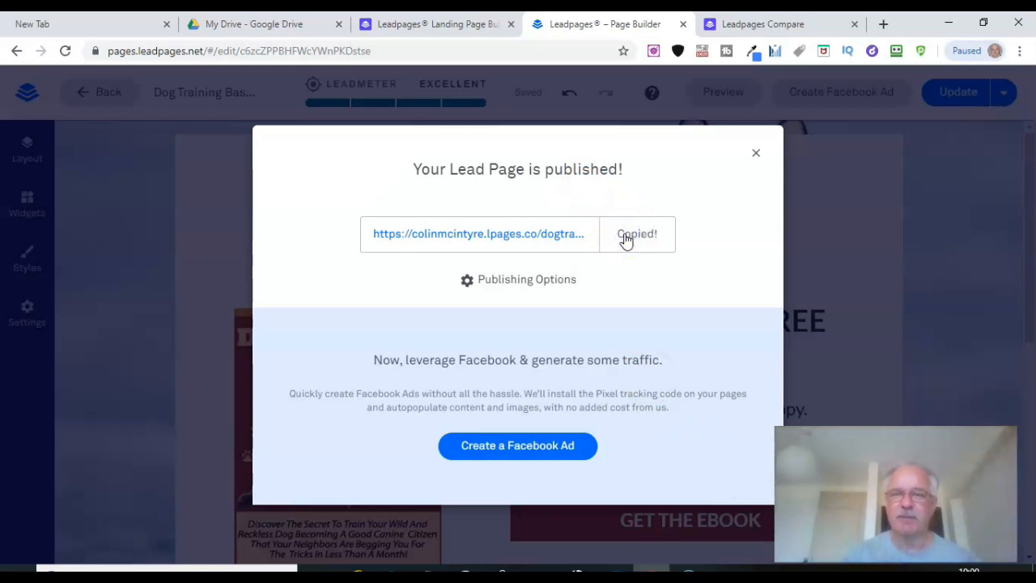
pyautogui.click(884, 26)
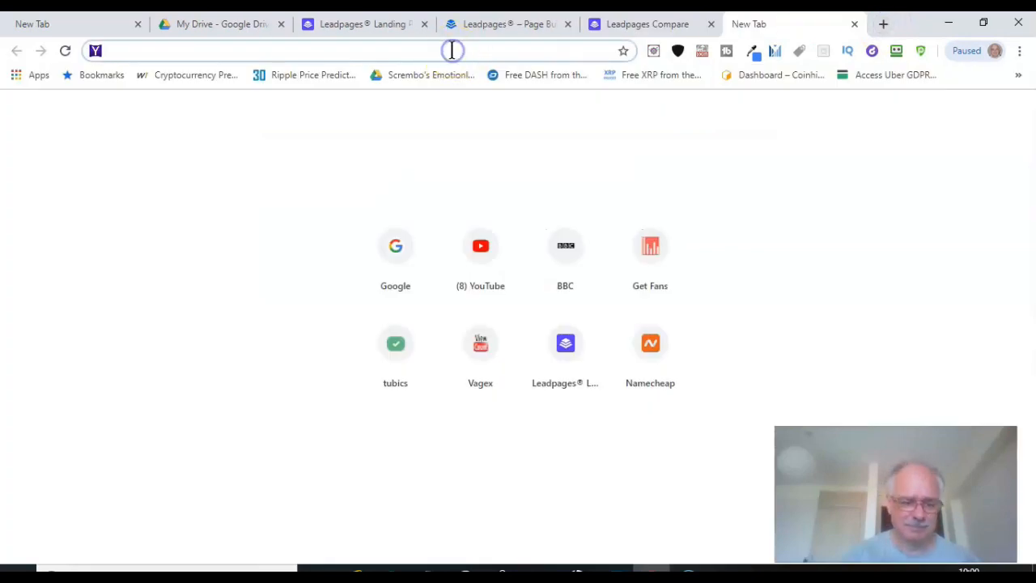
pyautogui.hotkey('ctrl', 'v')
pyautogui.press('Return')
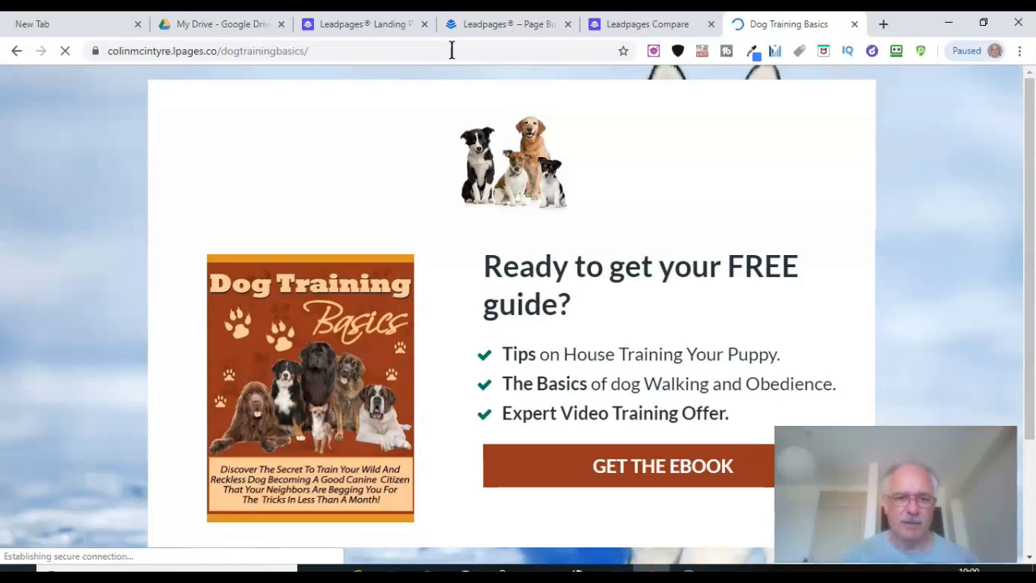
pyautogui.moveTo(1030, 133); pyautogui.dragTo(1026, 75)
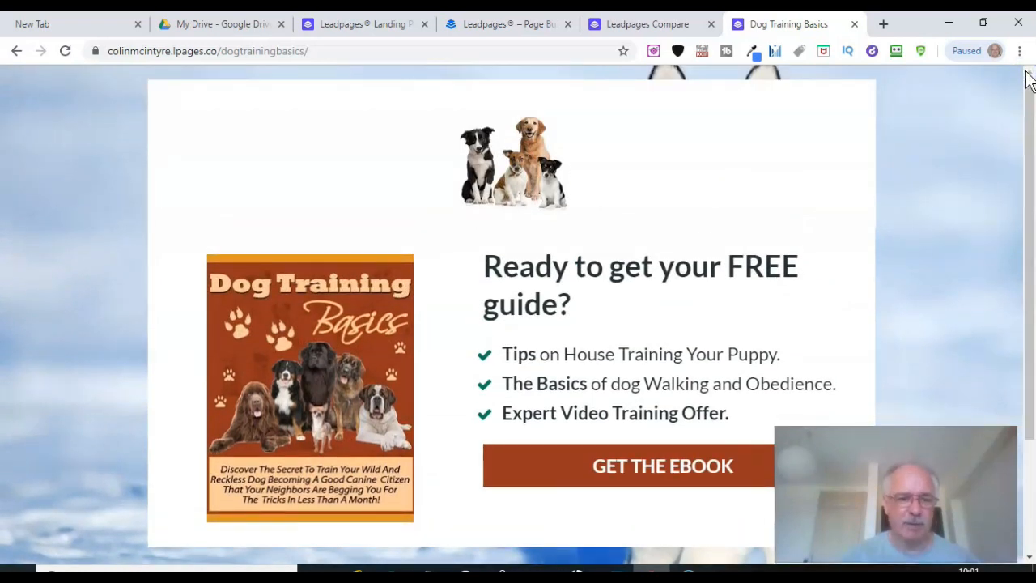